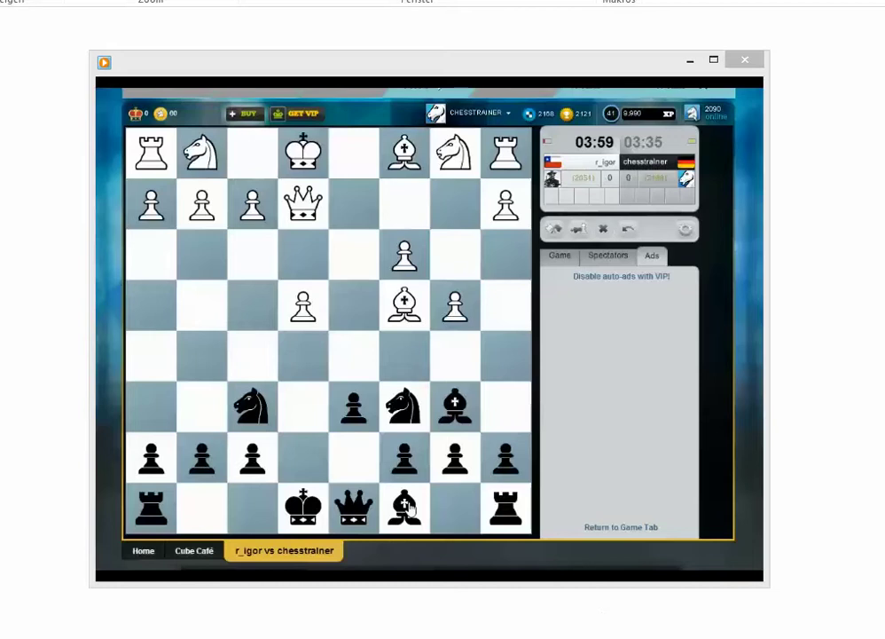
Step: Switch from the paused chess video to the ChessOK website and open its Opening Tree Mode
{"action": "mouse_move", "coordinate": [363, 351]}
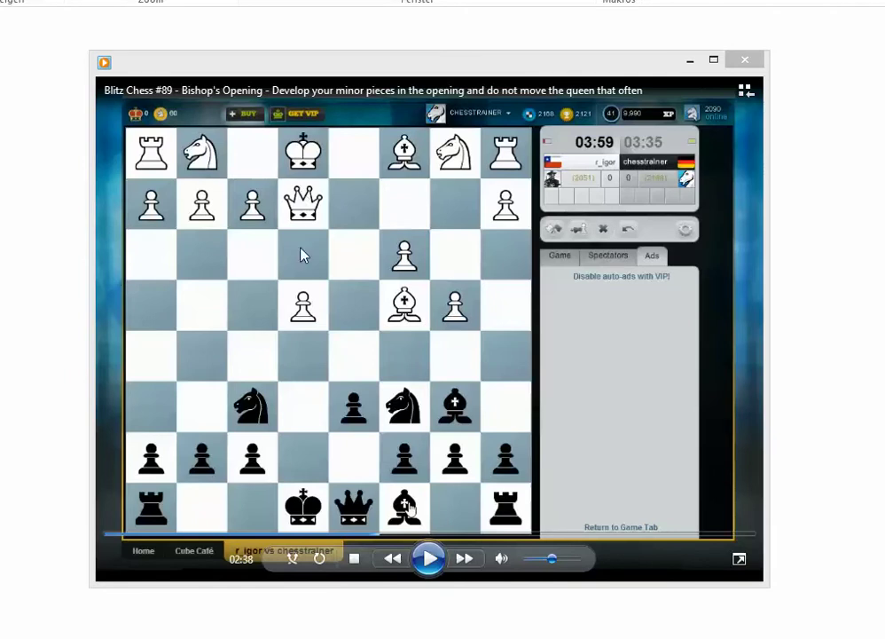
{"action": "key", "text": "alt+Tab"}
{"action": "key", "text": "alt+Tab"}
{"action": "key", "text": "alt+Tab"}
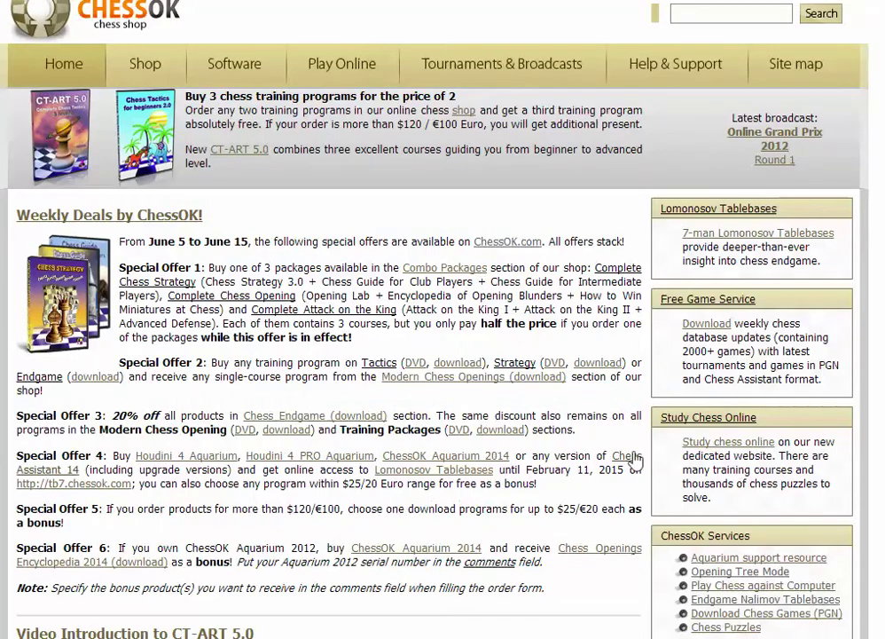
{"action": "left_click", "coordinate": [714, 572]}
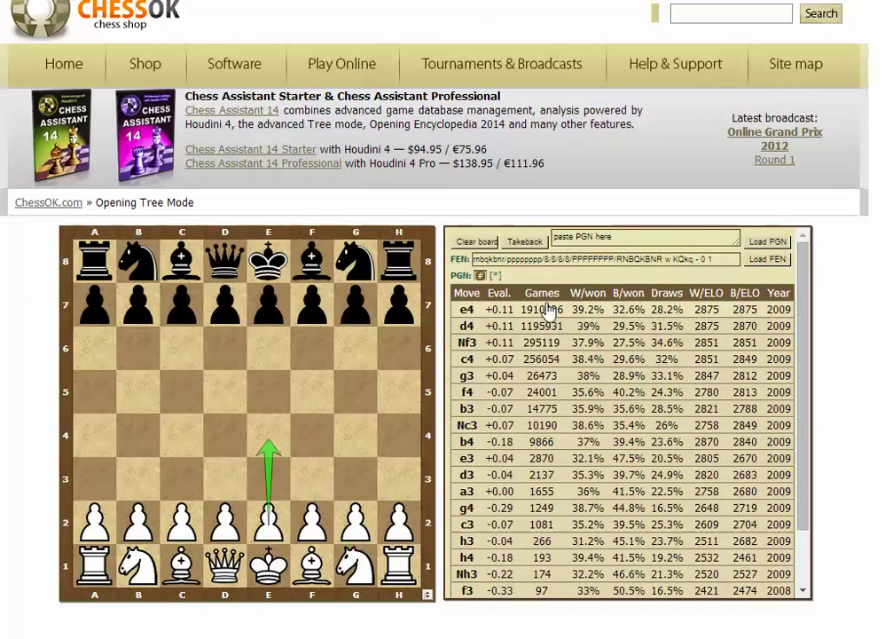
Step: Play 1.e4 Nf6 2.Bc4 in the opening tree, with the board flipped to Black's side
{"action": "left_click", "coordinate": [467, 310]}
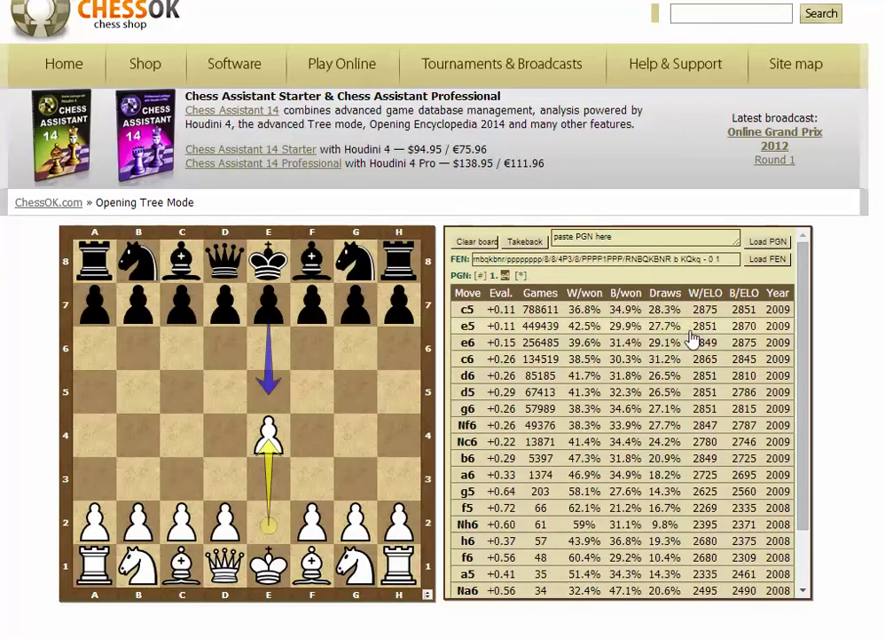
{"action": "left_click", "coordinate": [427, 594]}
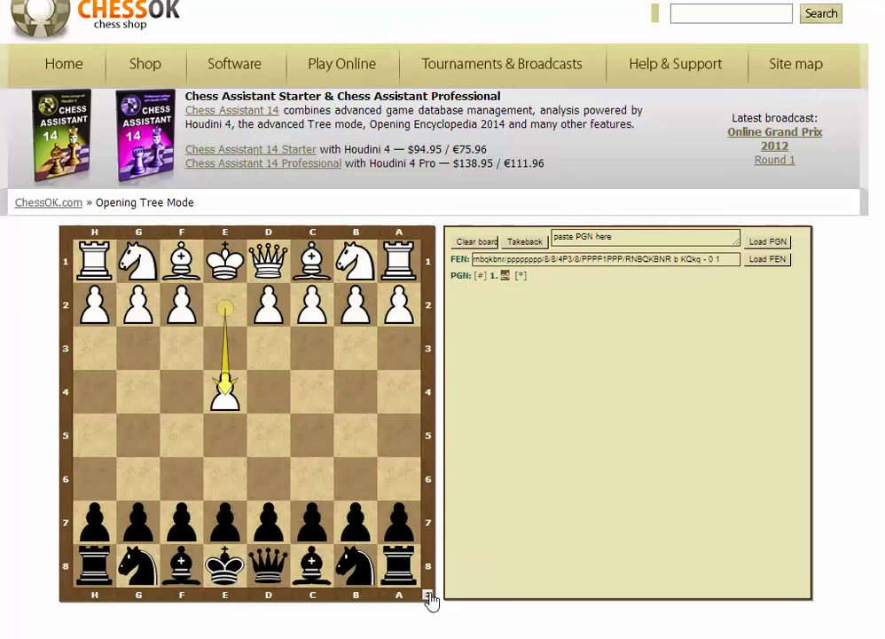
{"action": "left_click", "coordinate": [506, 277]}
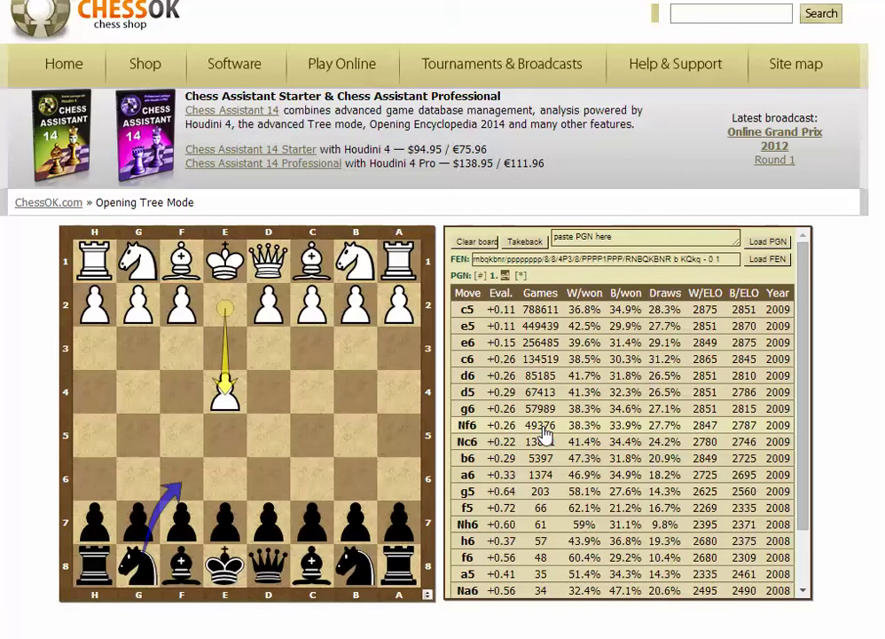
{"action": "left_click", "coordinate": [479, 427]}
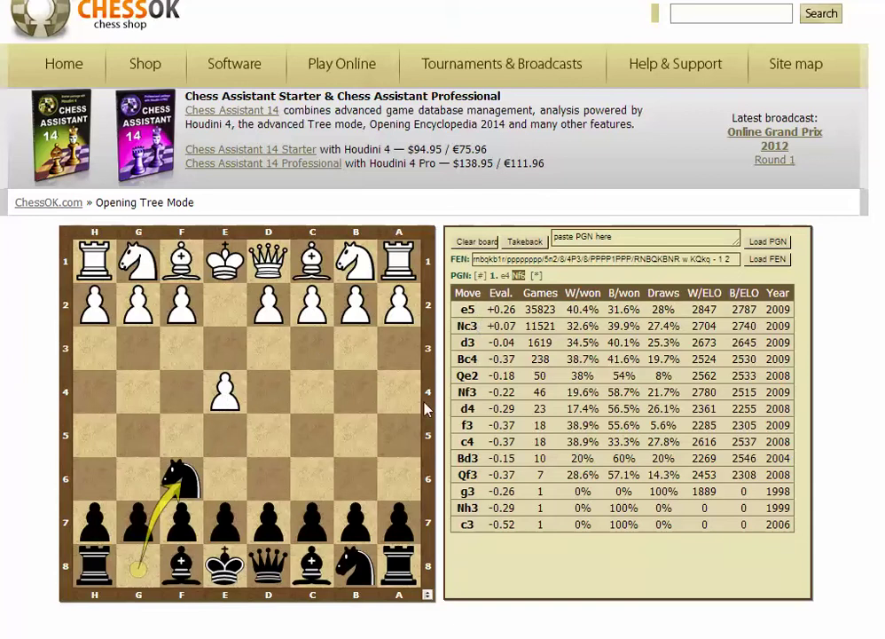
{"action": "left_click", "coordinate": [483, 365]}
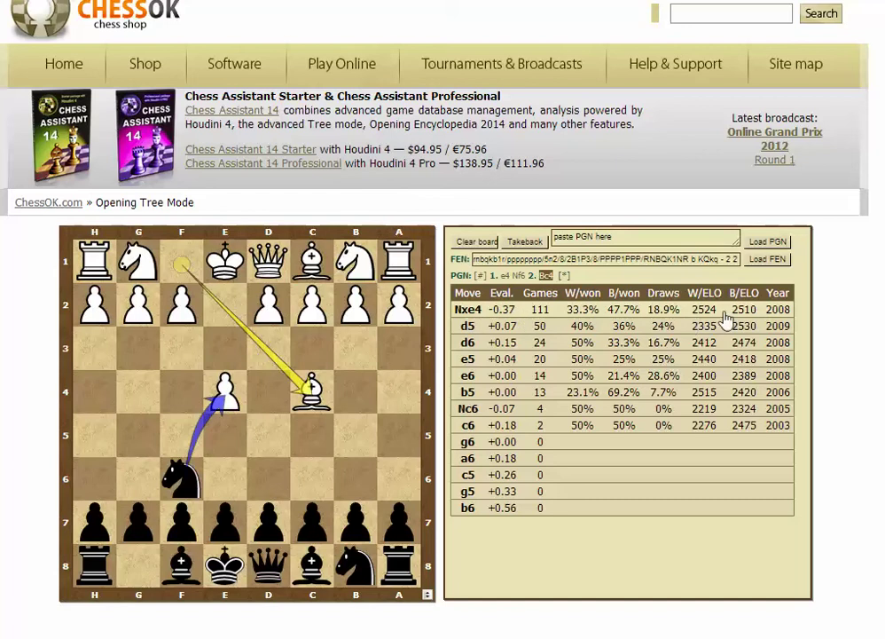
Step: Explore Black's pawn capture with 2...Nxe4 3.Bxf7 Kxf7 4.Qh5 g6 5.Qd5
{"action": "left_click", "coordinate": [527, 314]}
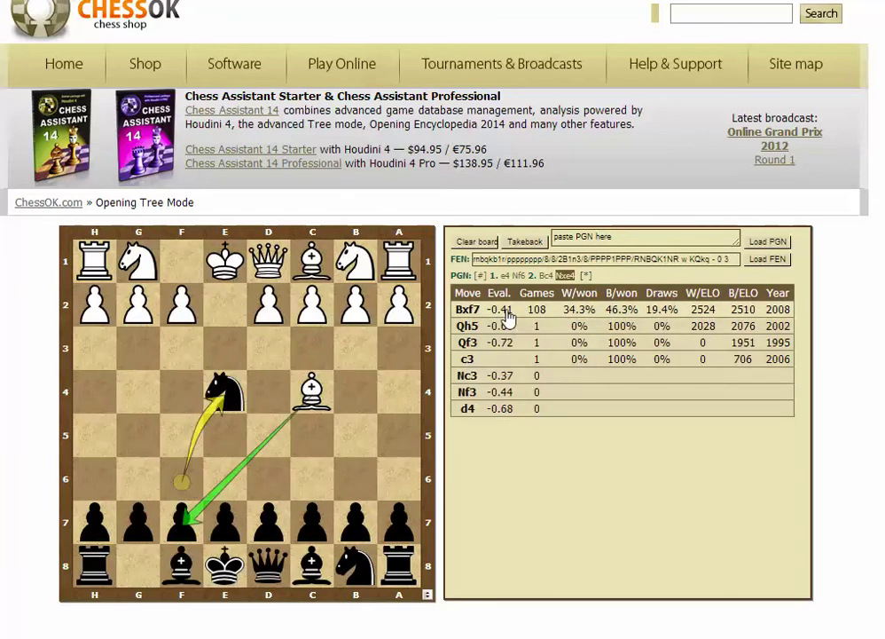
{"action": "left_click", "coordinate": [508, 317]}
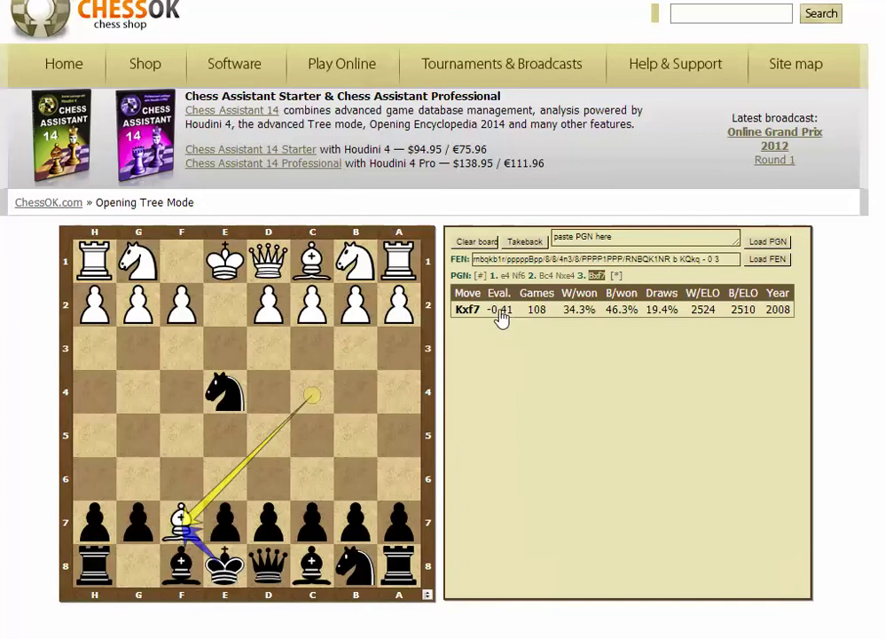
{"action": "left_click", "coordinate": [502, 316]}
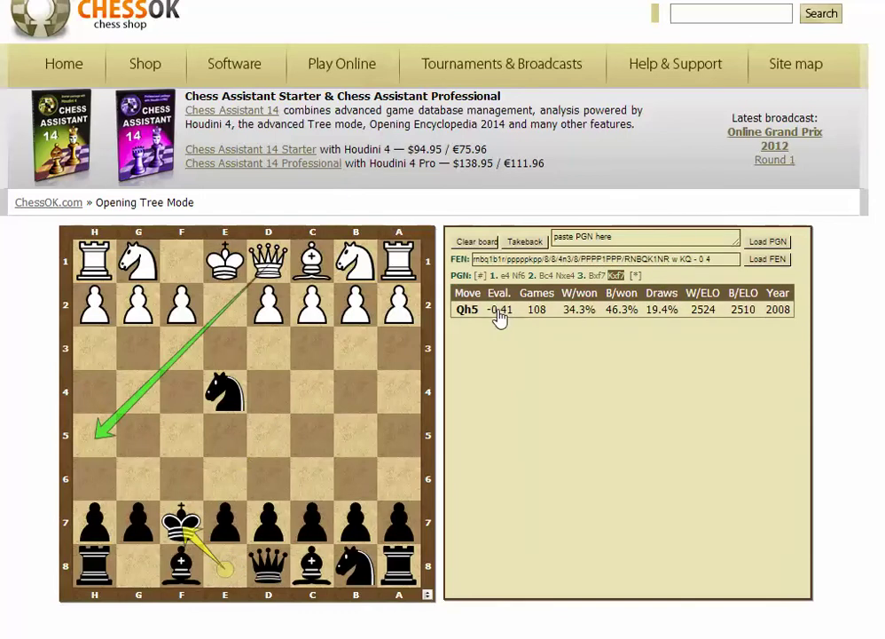
{"action": "left_click", "coordinate": [501, 317]}
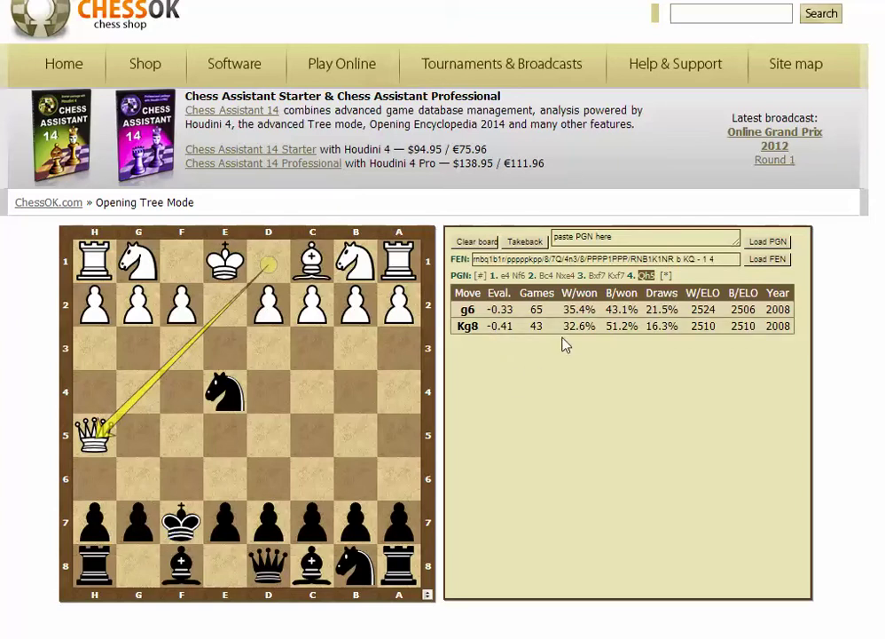
{"action": "left_click", "coordinate": [513, 312]}
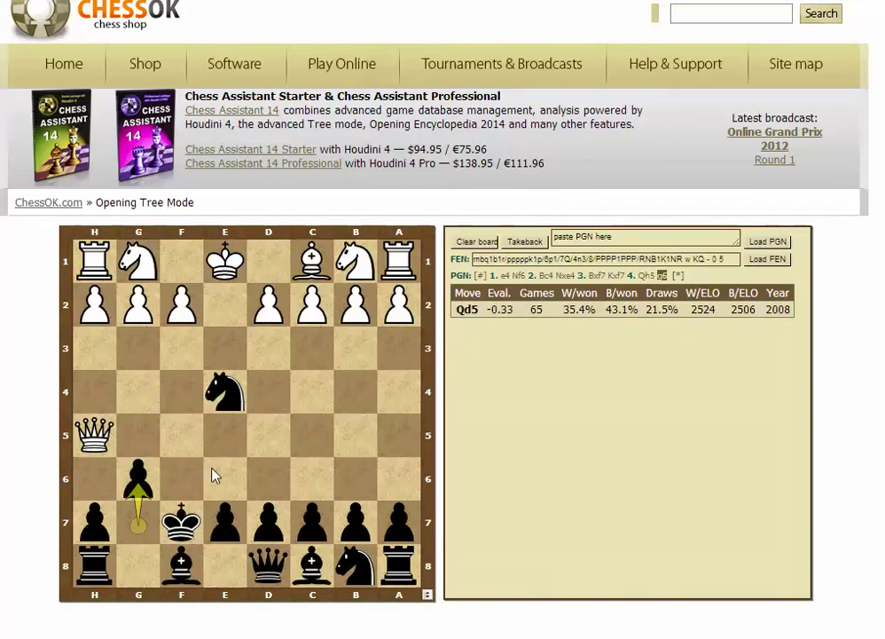
{"action": "left_click", "coordinate": [486, 314]}
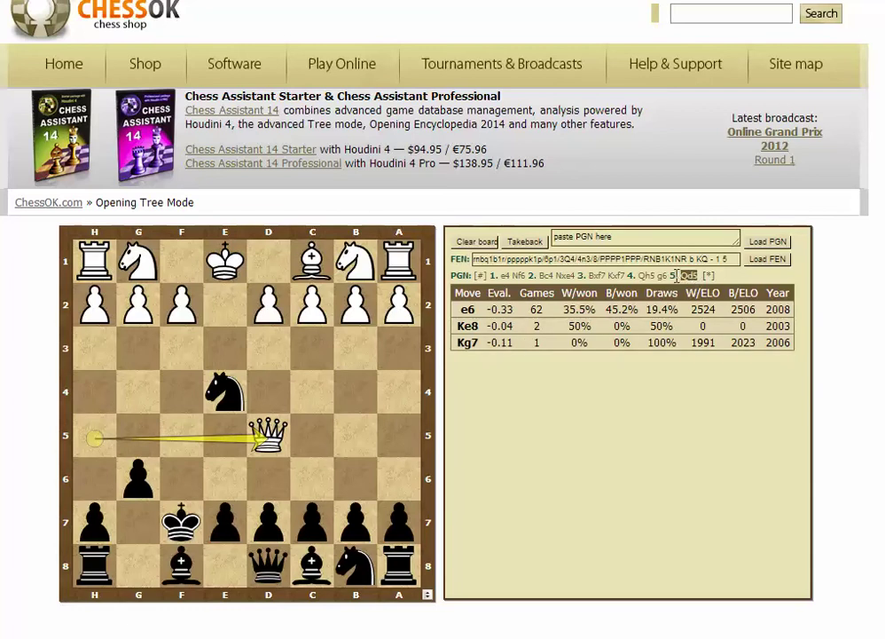
Step: Return to the position after 4.Qh5 and explore 4...Kg8 5.Qd5 e6 6.Qxe4 d5 instead
{"action": "left_click", "coordinate": [648, 276]}
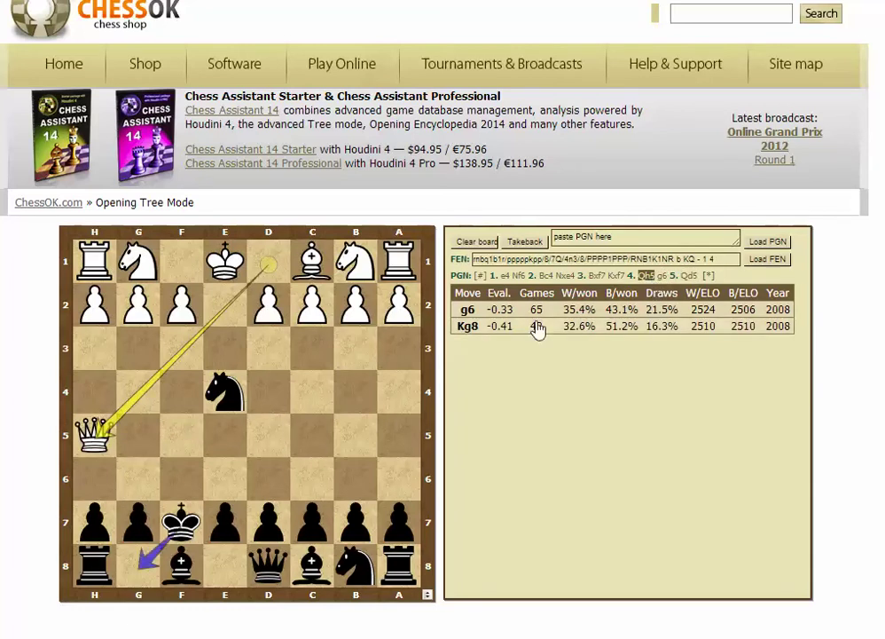
{"action": "left_click", "coordinate": [483, 330]}
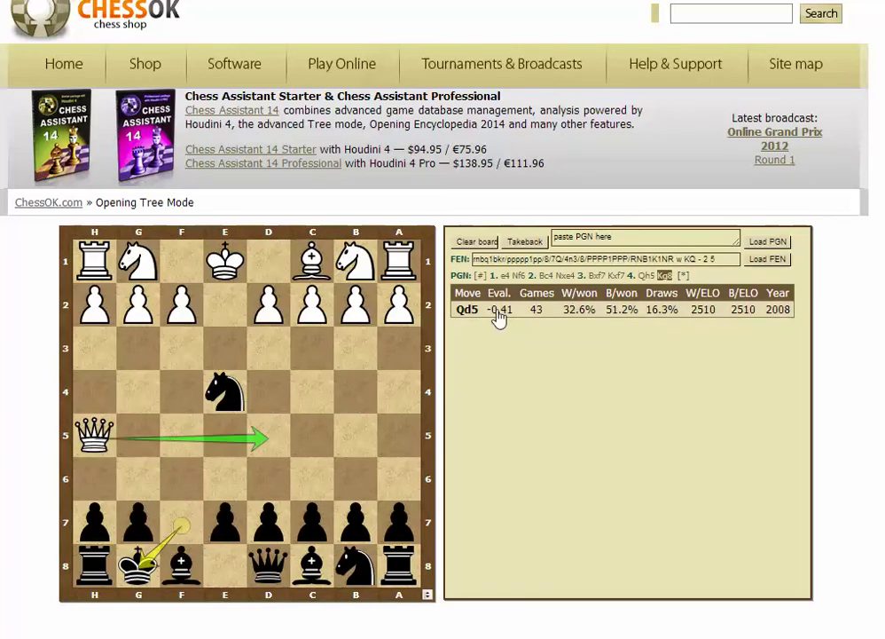
{"action": "left_click", "coordinate": [498, 312]}
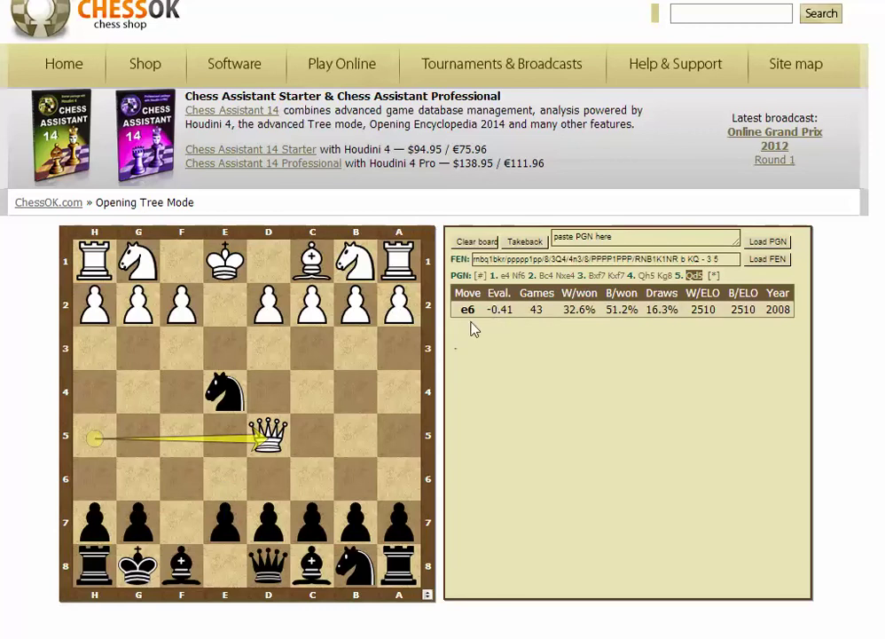
{"action": "left_click", "coordinate": [482, 316]}
{"action": "left_click", "coordinate": [484, 316]}
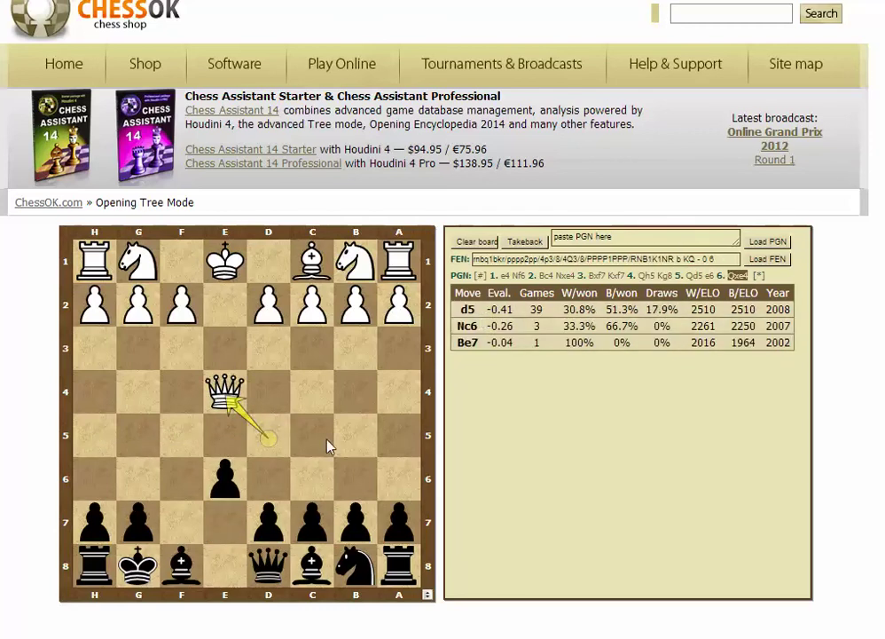
{"action": "left_click", "coordinate": [512, 318]}
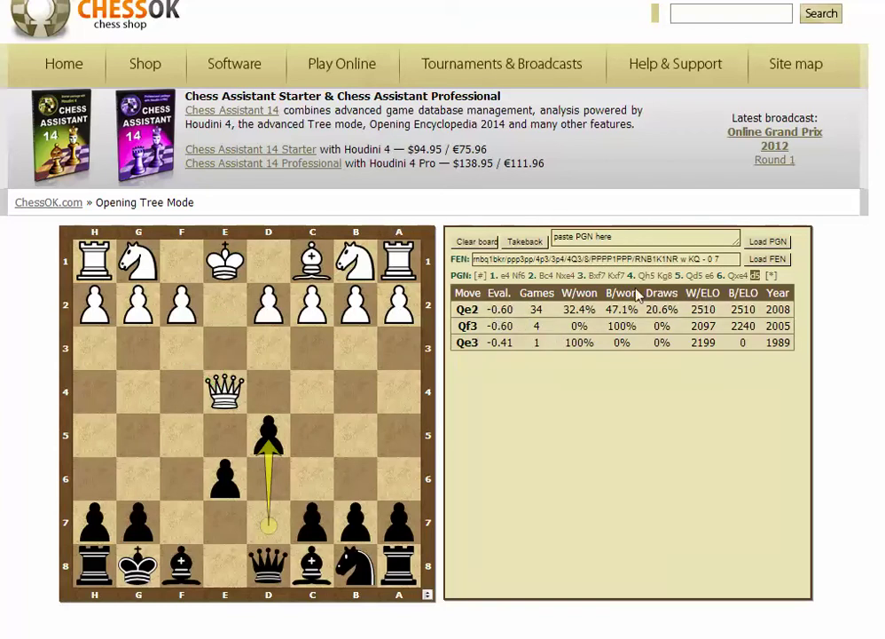
Step: Return to the position after 2.Bc4, compare Black's replies, and choose 2...e5
{"action": "left_click", "coordinate": [545, 277]}
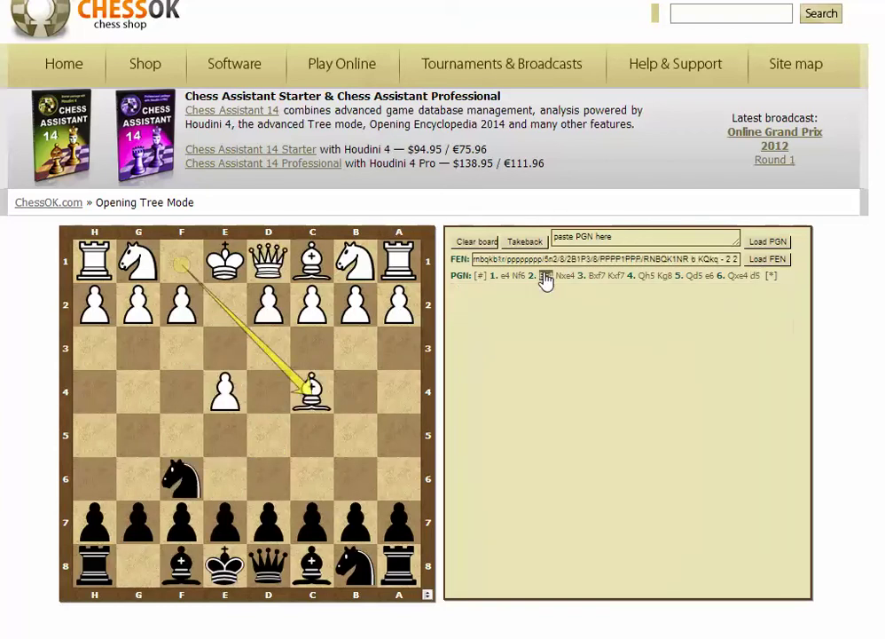
{"action": "left_click", "coordinate": [494, 364]}
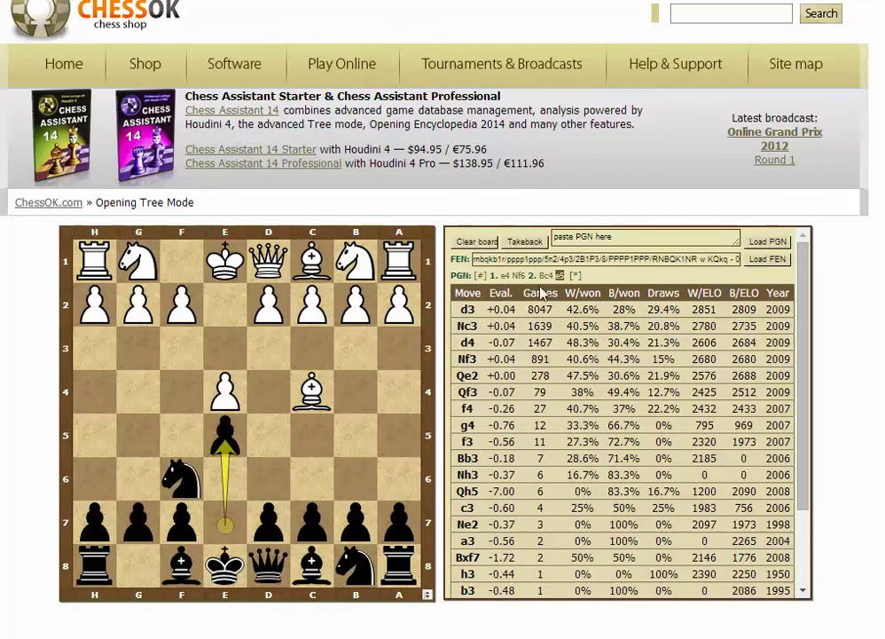
{"action": "left_click", "coordinate": [545, 276]}
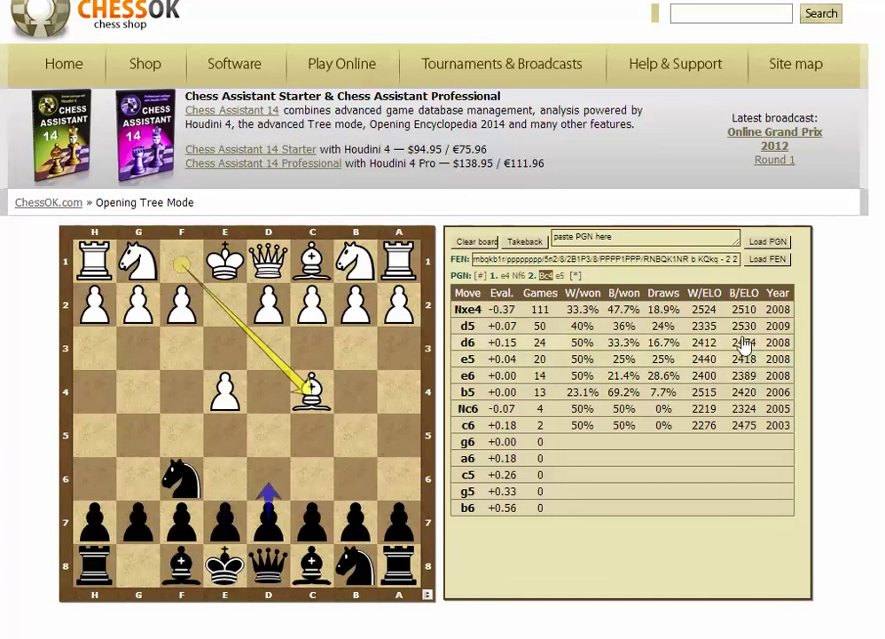
{"action": "left_click", "coordinate": [530, 360]}
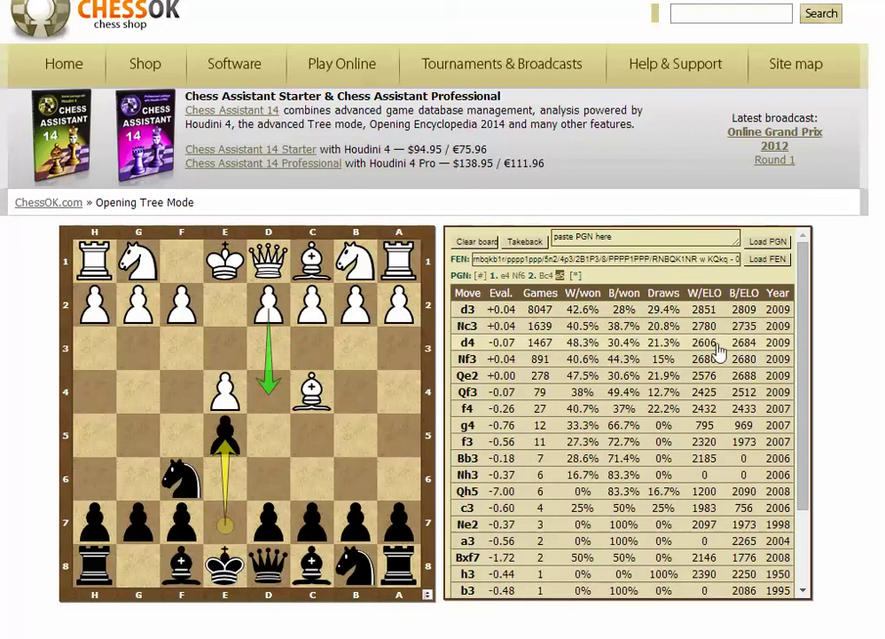
Step: Continue the line with 3.d4 exd4 4.Qxd4 Nc6
{"action": "left_click", "coordinate": [515, 343]}
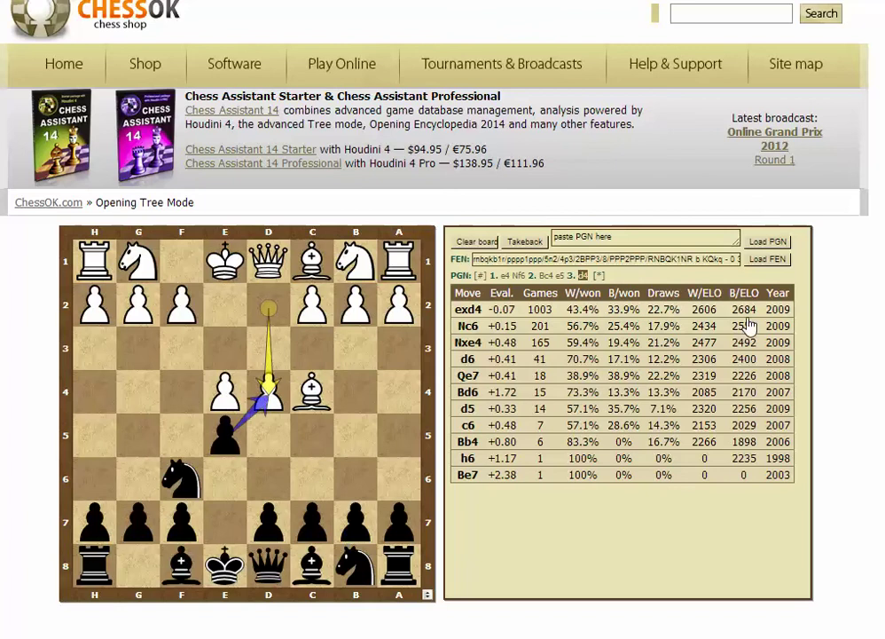
{"action": "left_click", "coordinate": [536, 315]}
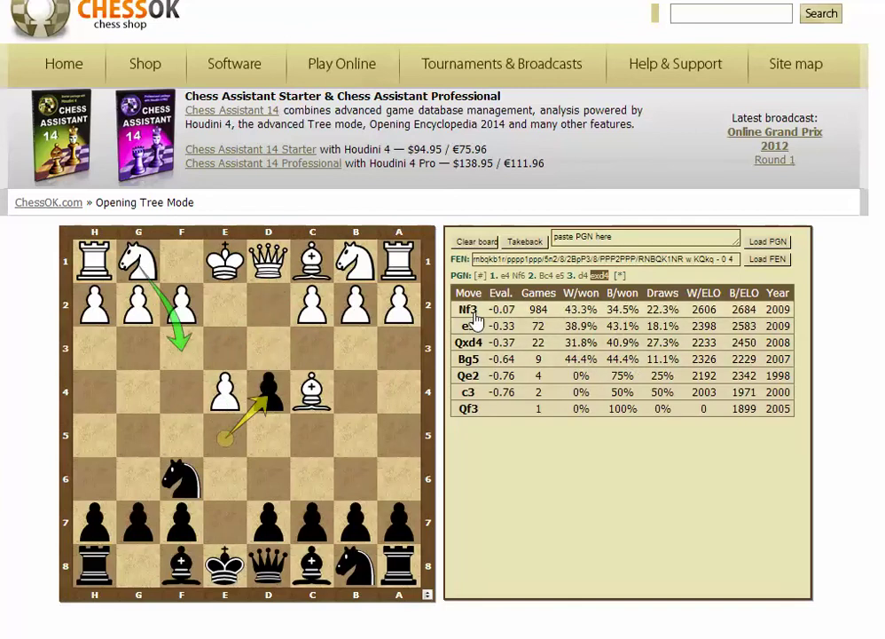
{"action": "left_click", "coordinate": [470, 342]}
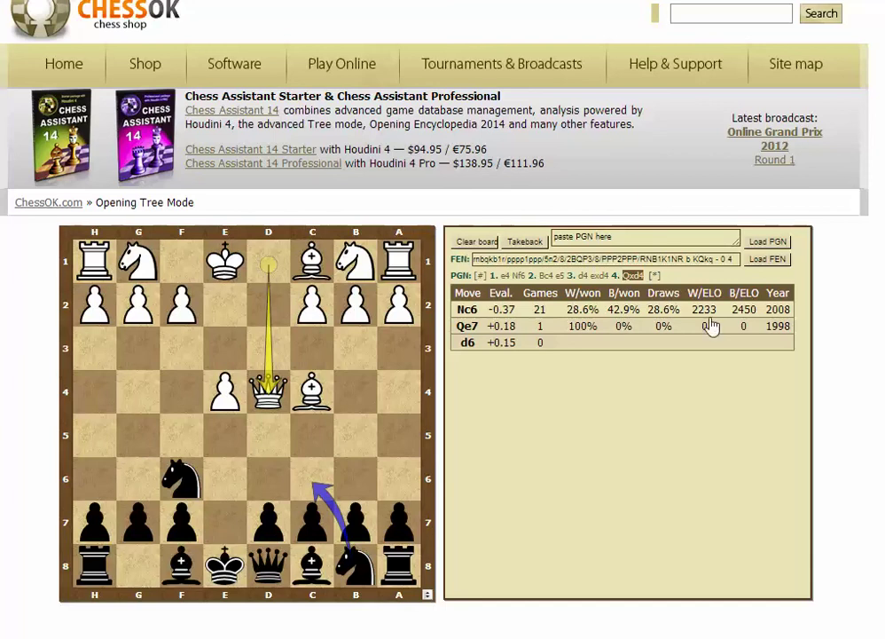
{"action": "left_click", "coordinate": [593, 313]}
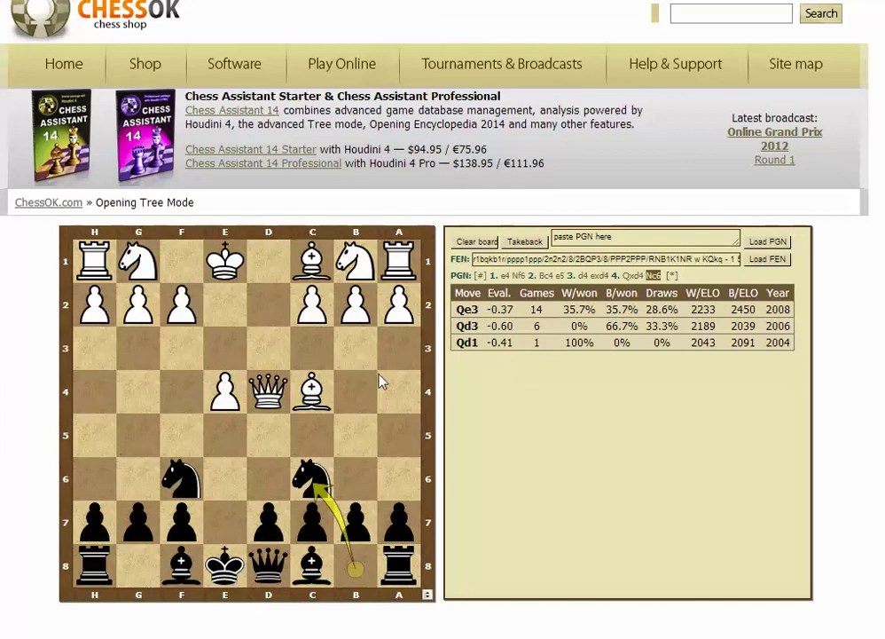
Step: Extend the line with the queen retreat 5.Qe3 Bb4, followed by 6.c3 Ba5
{"action": "left_click", "coordinate": [573, 311]}
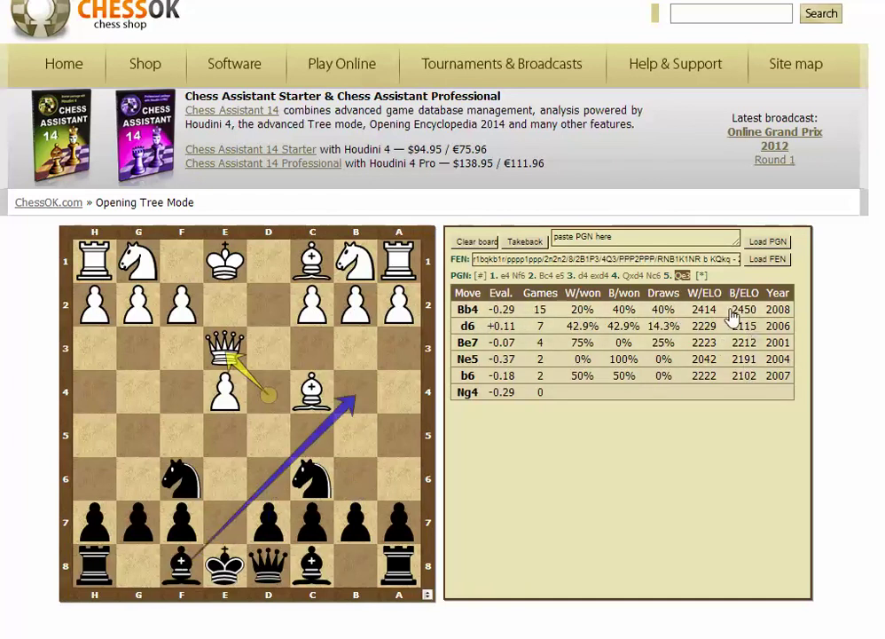
{"action": "left_click", "coordinate": [494, 312]}
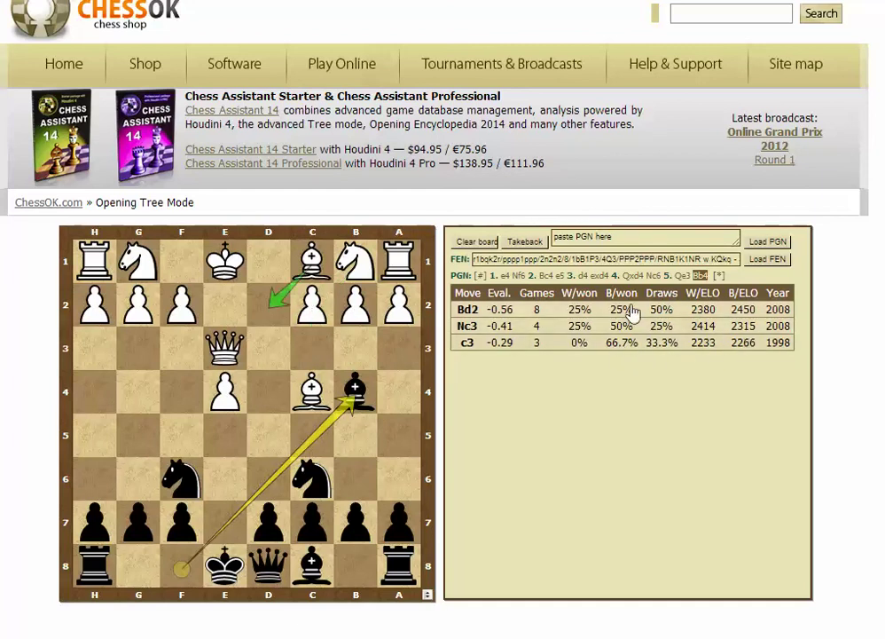
{"action": "left_click", "coordinate": [480, 348]}
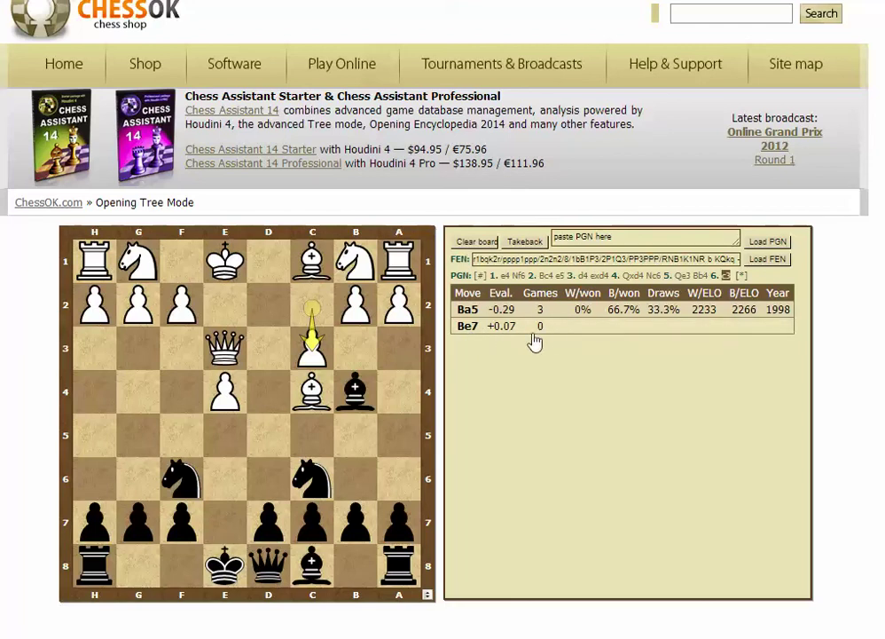
{"action": "left_click", "coordinate": [480, 312]}
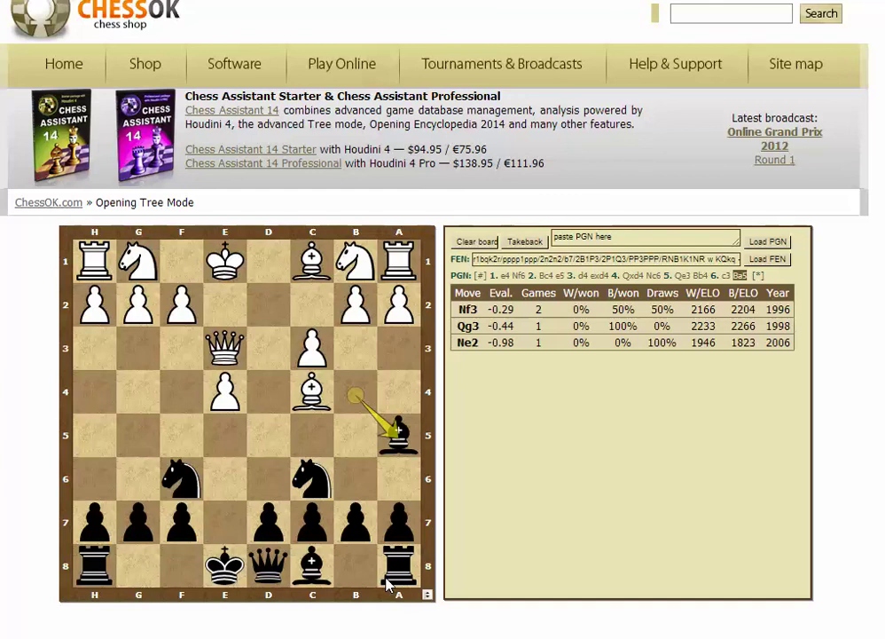
Step: Check the position in the paused blitz game video and return to the ChessOK opening tree
{"action": "key", "text": "alt+Tab"}
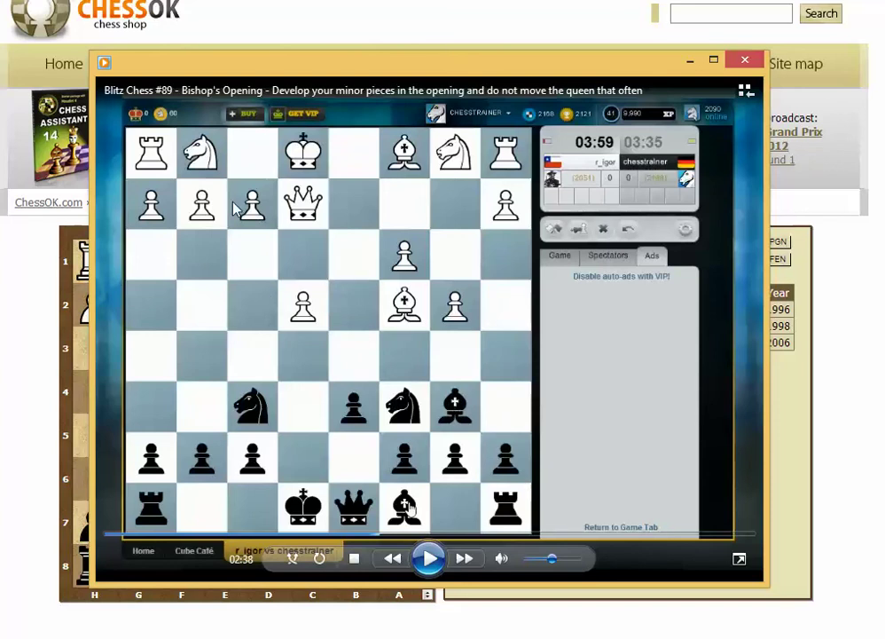
{"action": "key", "text": "alt+Tab"}
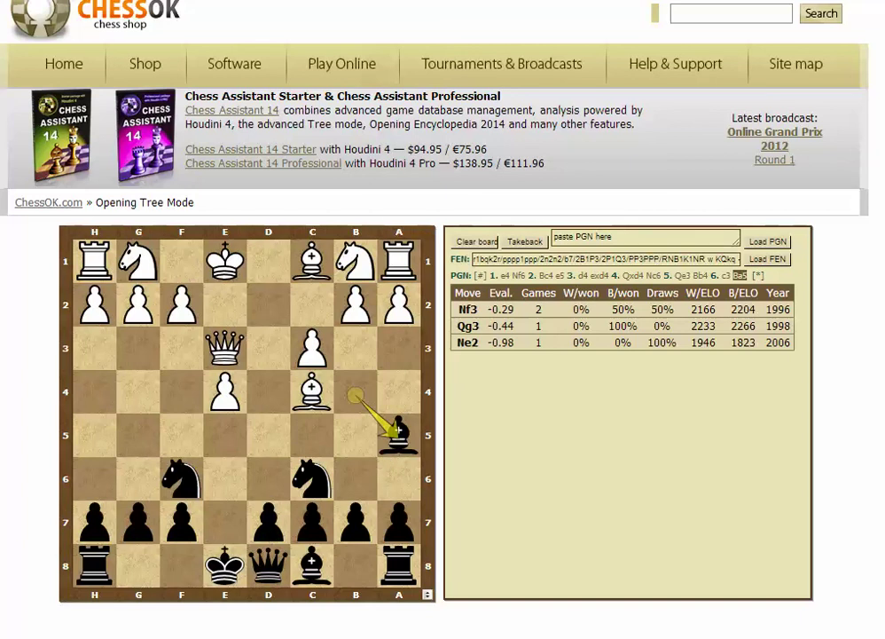
Step: Play 7.Nf3 O-O 8.O-O Re8 in the tree, and go back to the position after 7.Nf3
{"action": "left_click", "coordinate": [468, 310]}
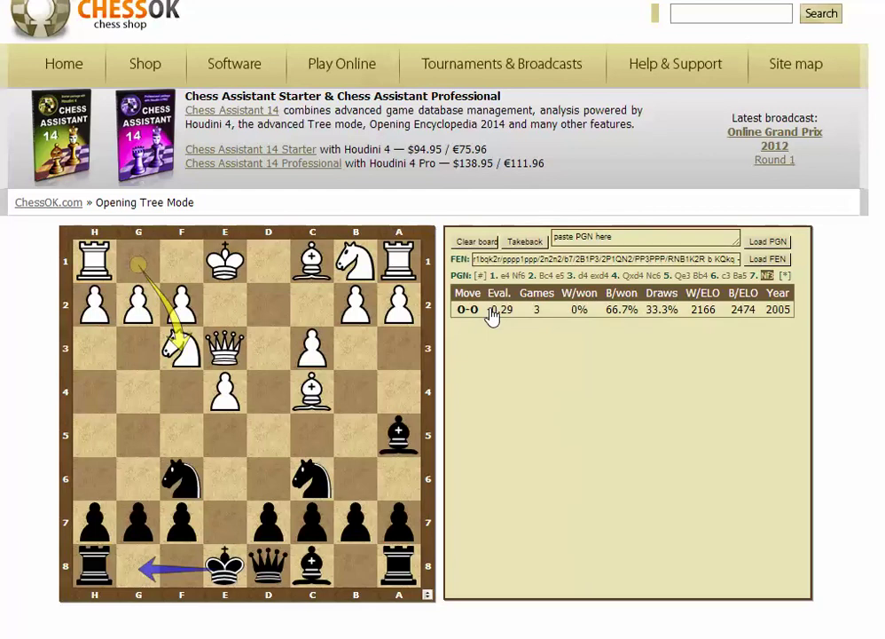
{"action": "left_click", "coordinate": [492, 316]}
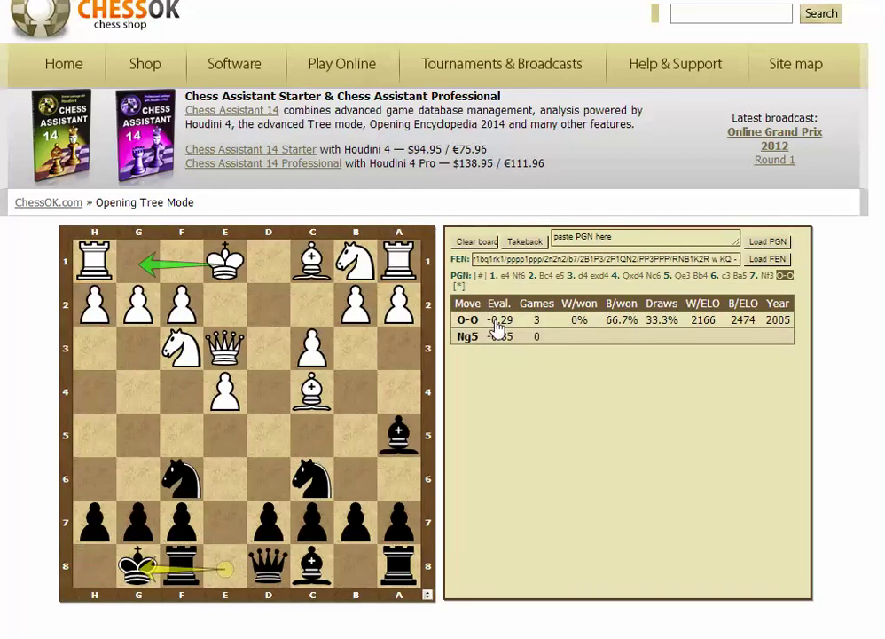
{"action": "left_click", "coordinate": [499, 318]}
{"action": "left_click", "coordinate": [498, 321]}
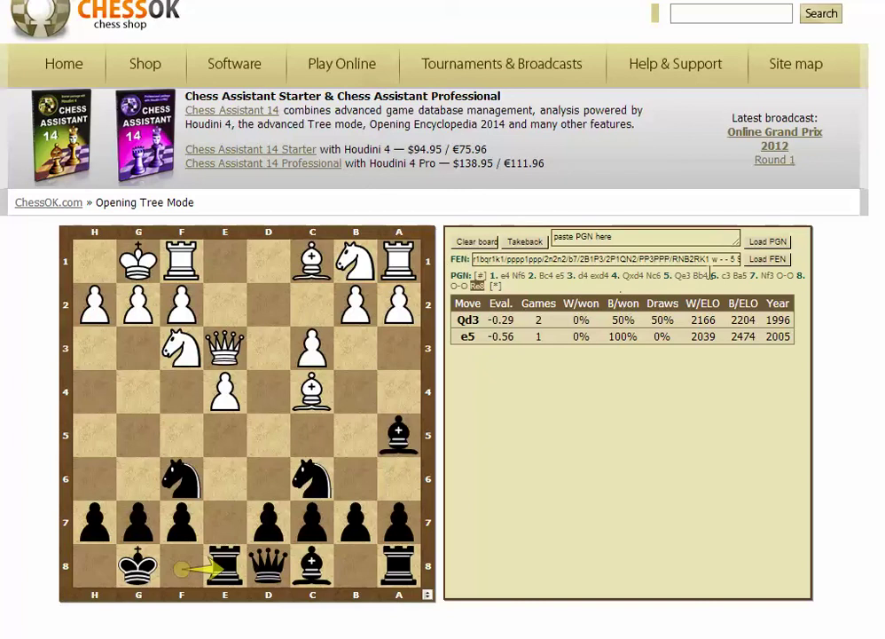
{"action": "left_click", "coordinate": [766, 277]}
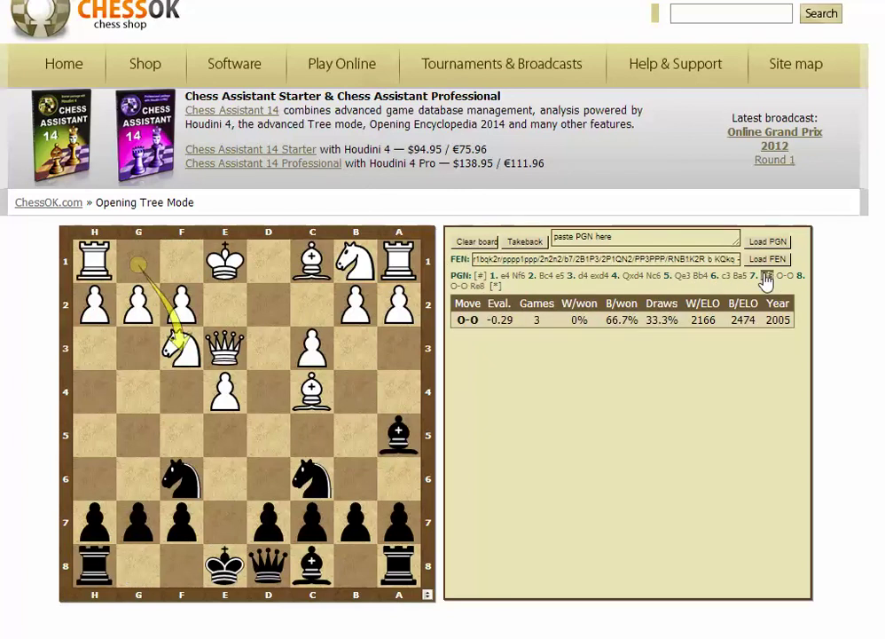